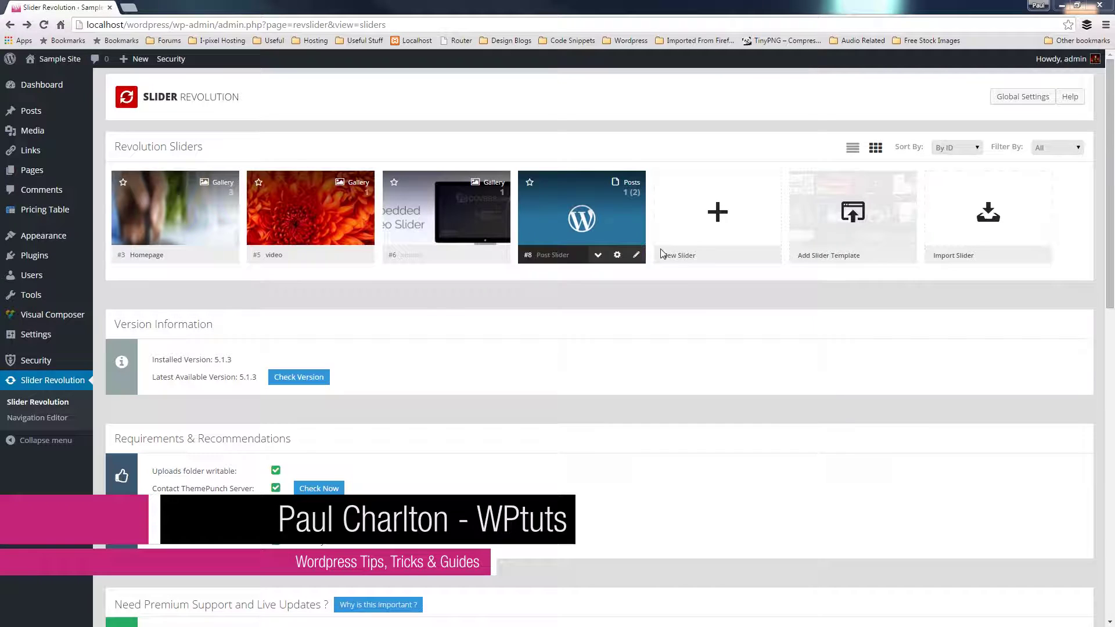
pyautogui.click(859, 218)
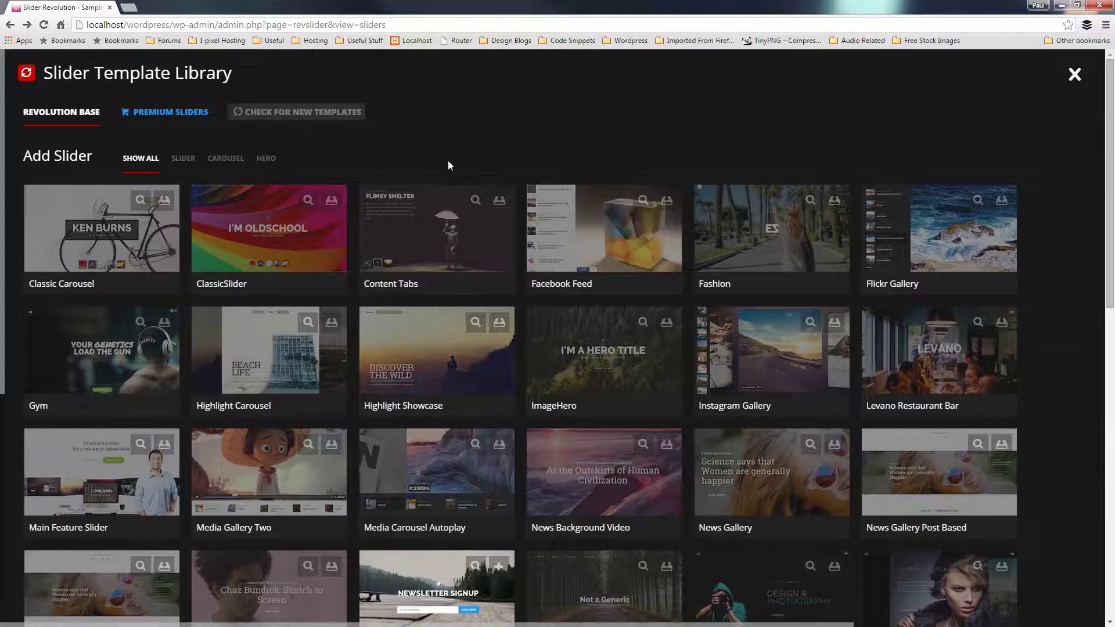
pyautogui.moveTo(1110, 129); pyautogui.dragTo(1081, 359)
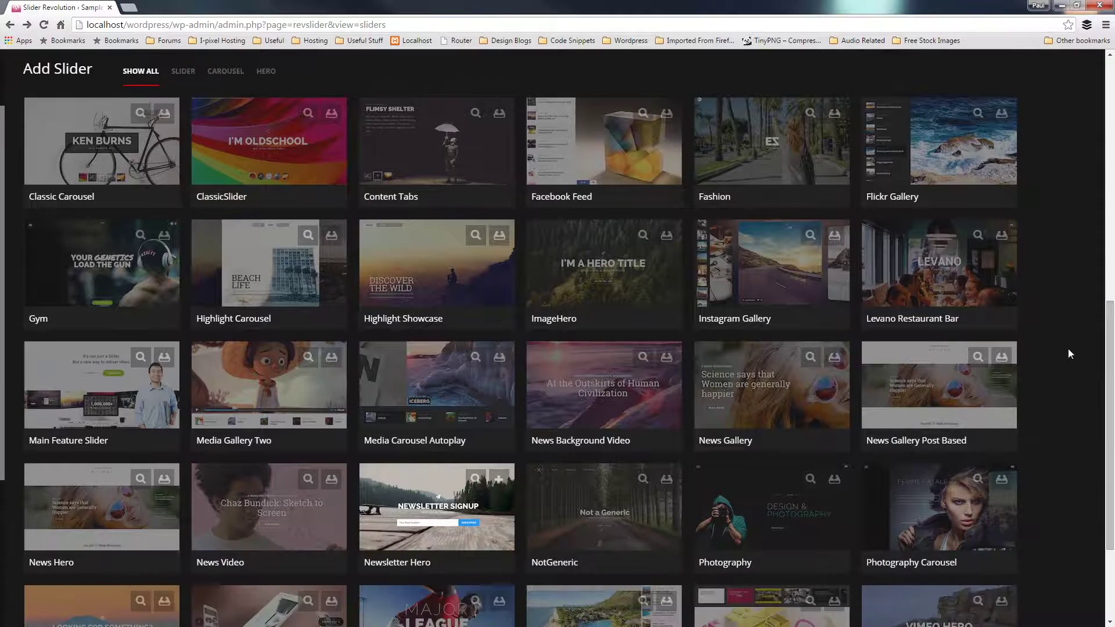
pyautogui.scroll(-4, 1070, 353)
pyautogui.scroll(5, 1070, 353)
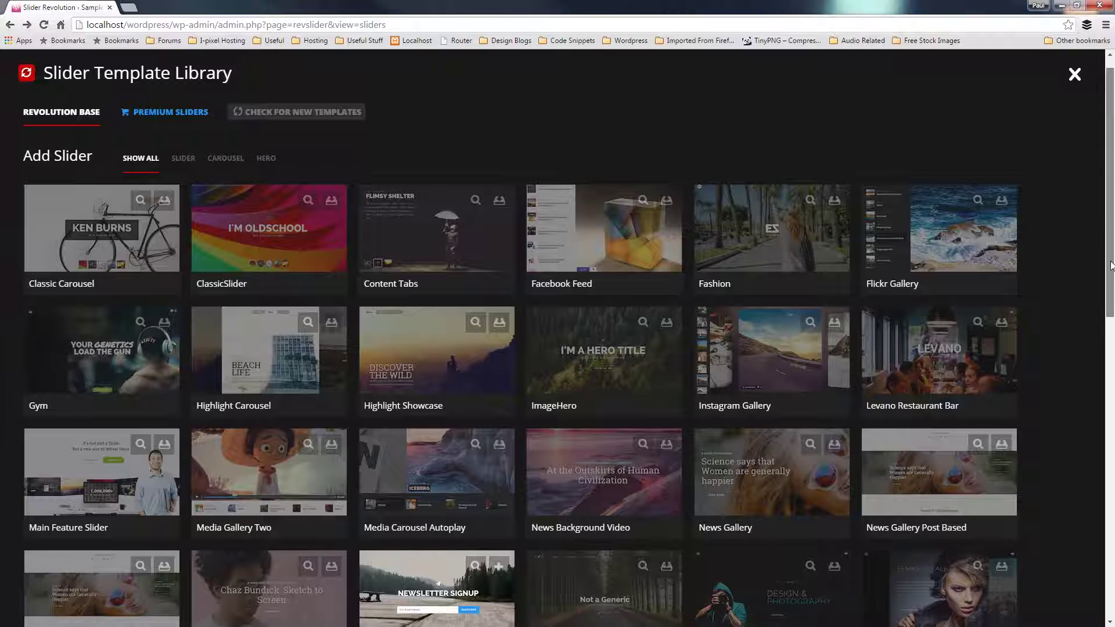
pyautogui.moveTo(1110, 279); pyautogui.dragTo(1111, 558)
pyautogui.click(183, 163)
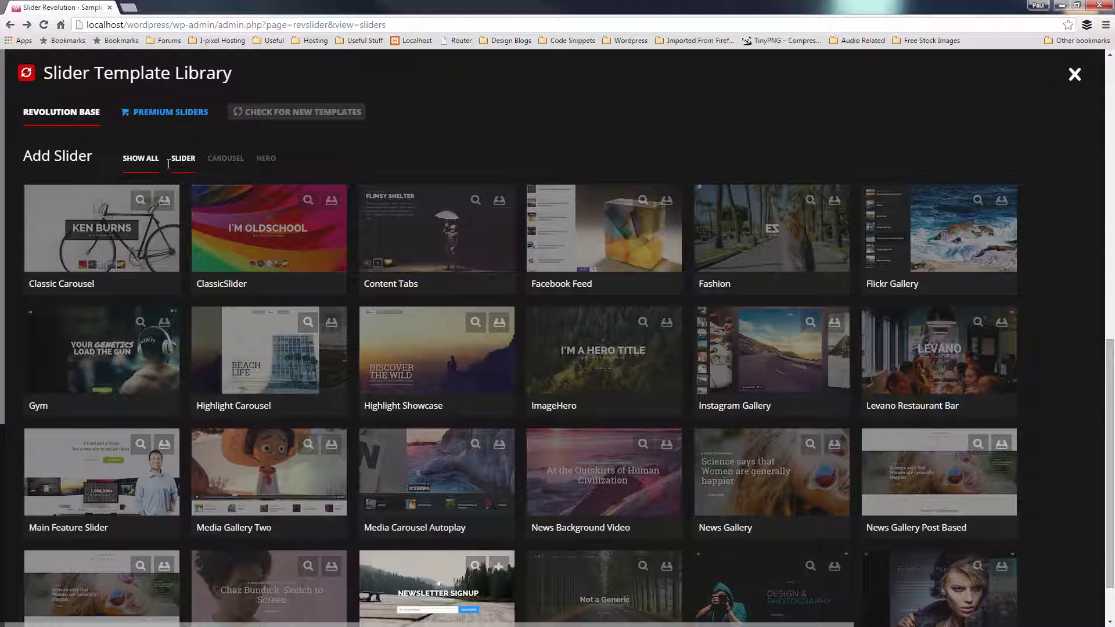
pyautogui.click(190, 165)
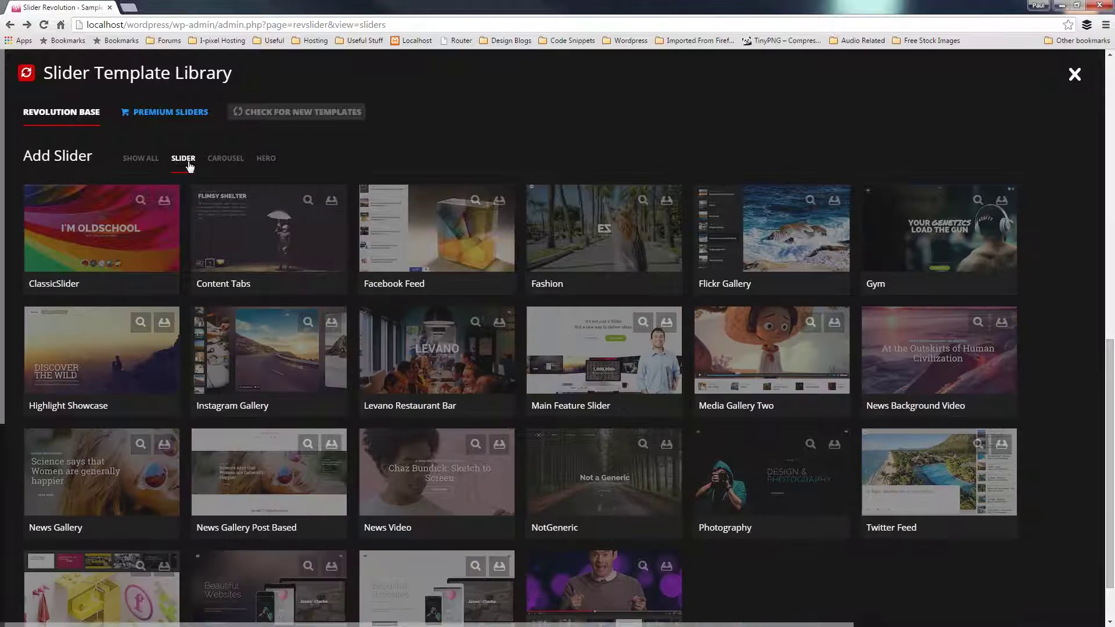
pyautogui.click(236, 163)
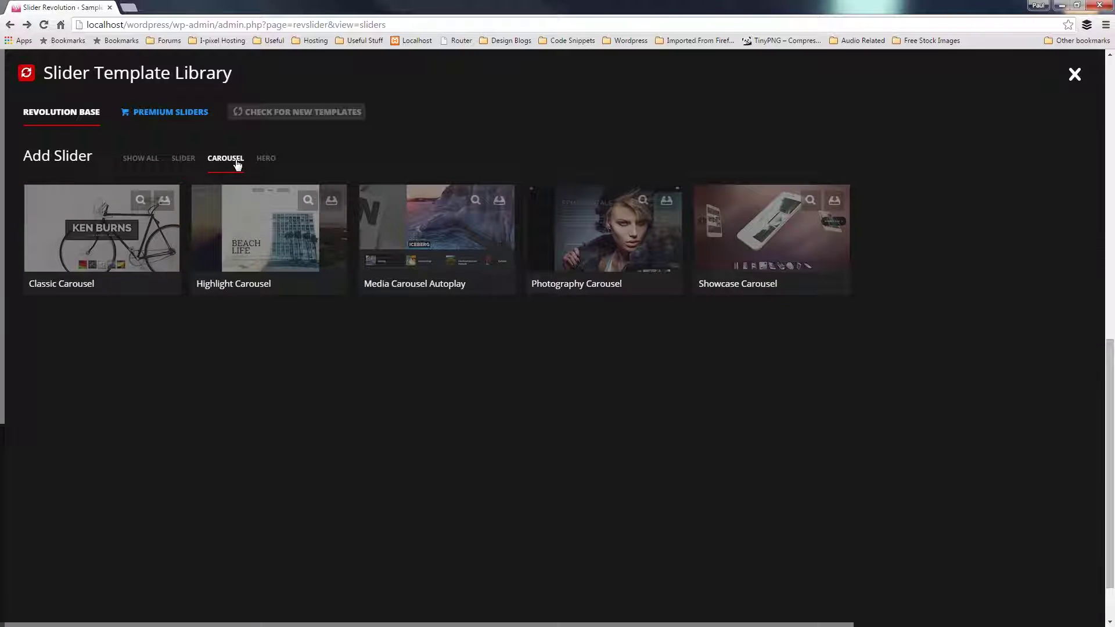
pyautogui.click(271, 166)
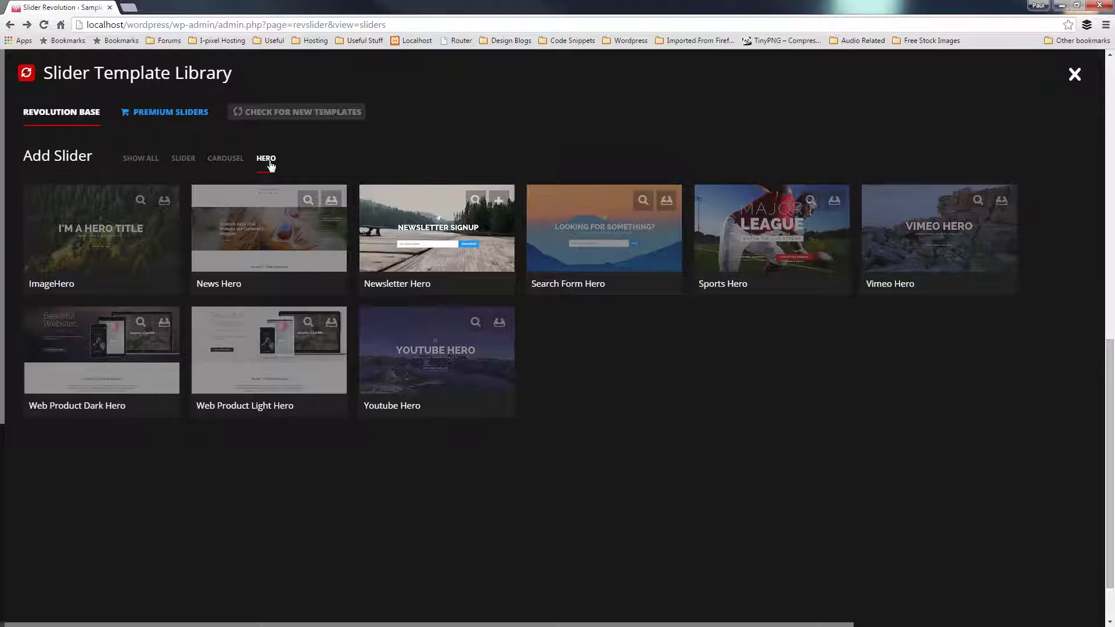
pyautogui.click(138, 166)
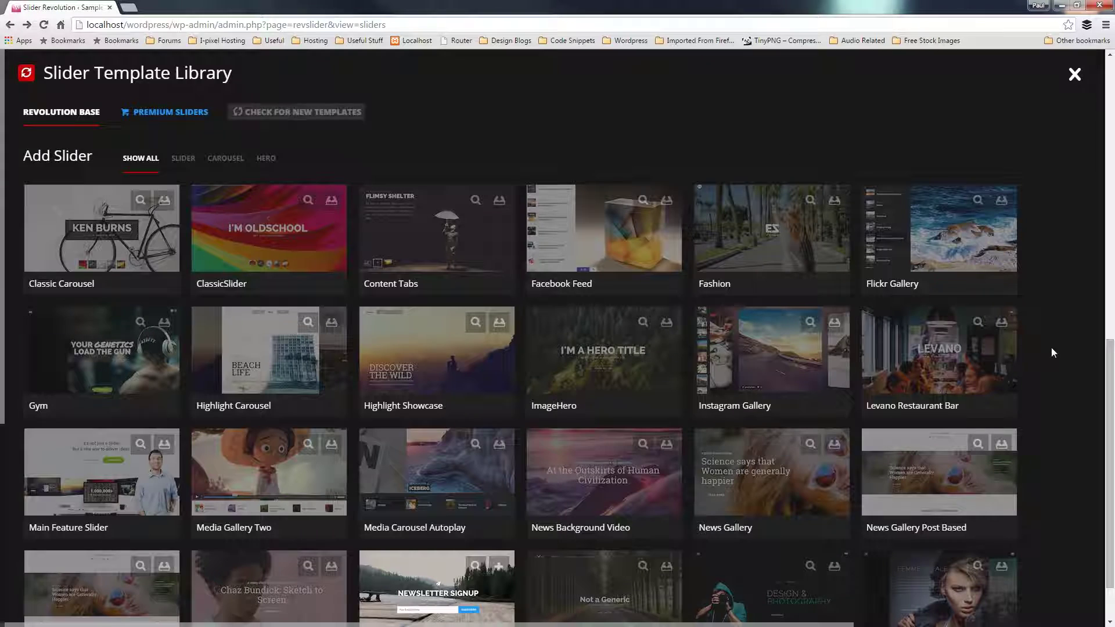
# Scroll down the template library to the Photography template to preview its demo
pyautogui.scroll(-2, 1052, 353)
pyautogui.scroll(-2, 1052, 347)
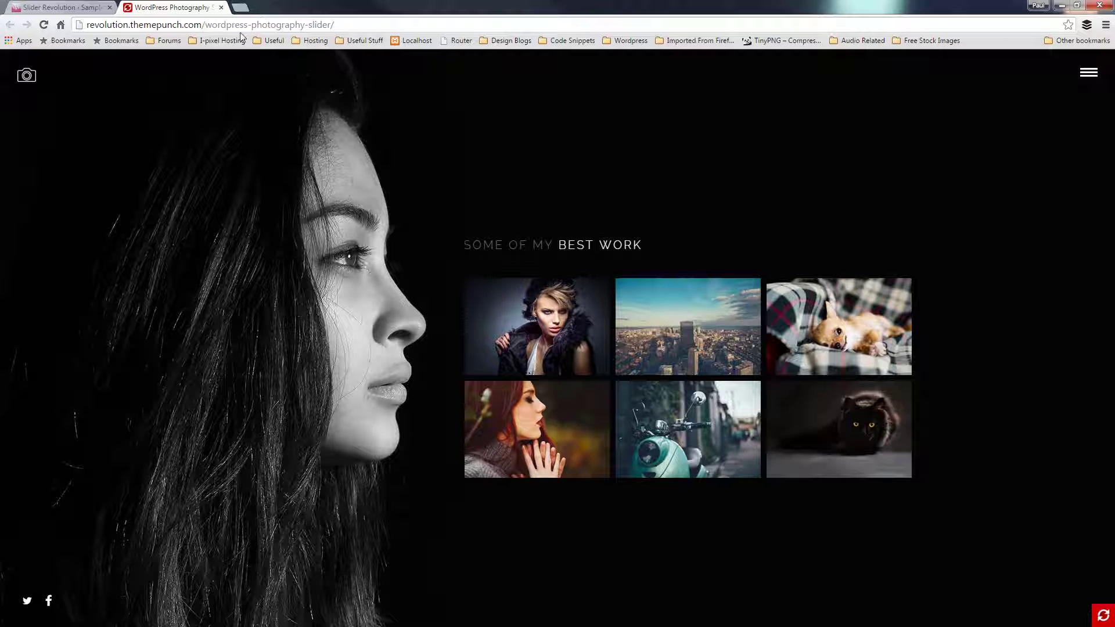
# Close the demo tab and import the Photography template from the online server
pyautogui.click(223, 8)
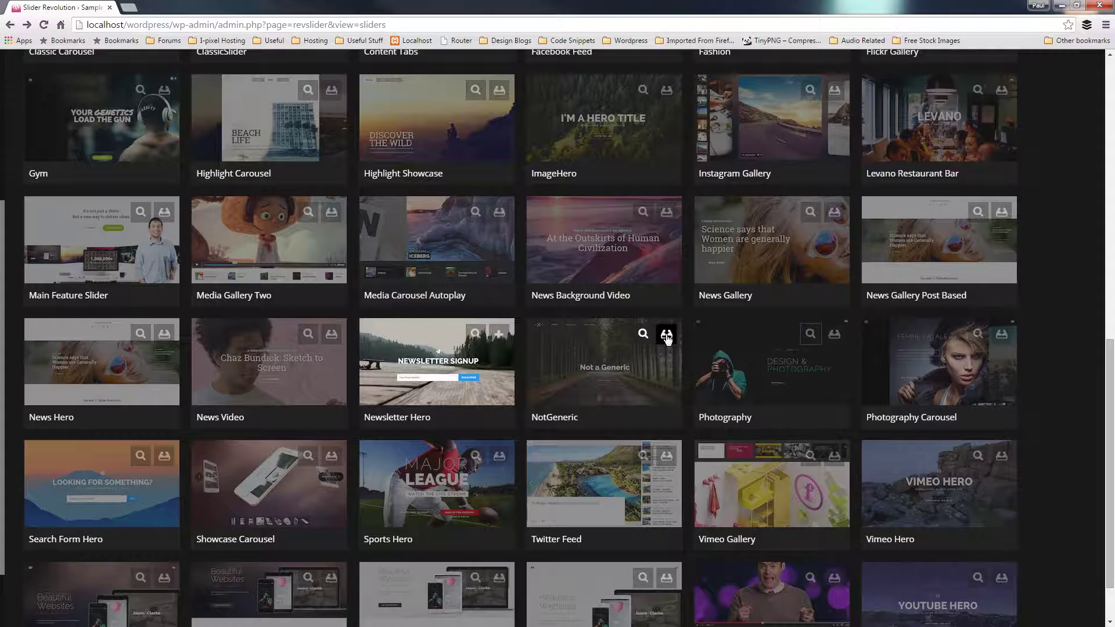
pyautogui.click(837, 340)
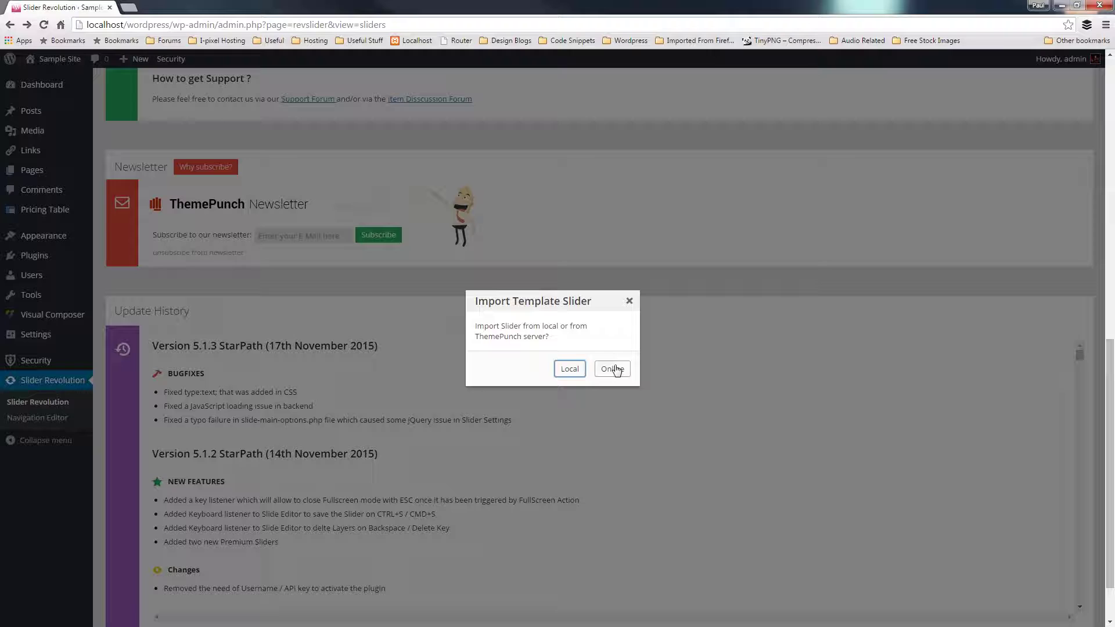
pyautogui.click(614, 369)
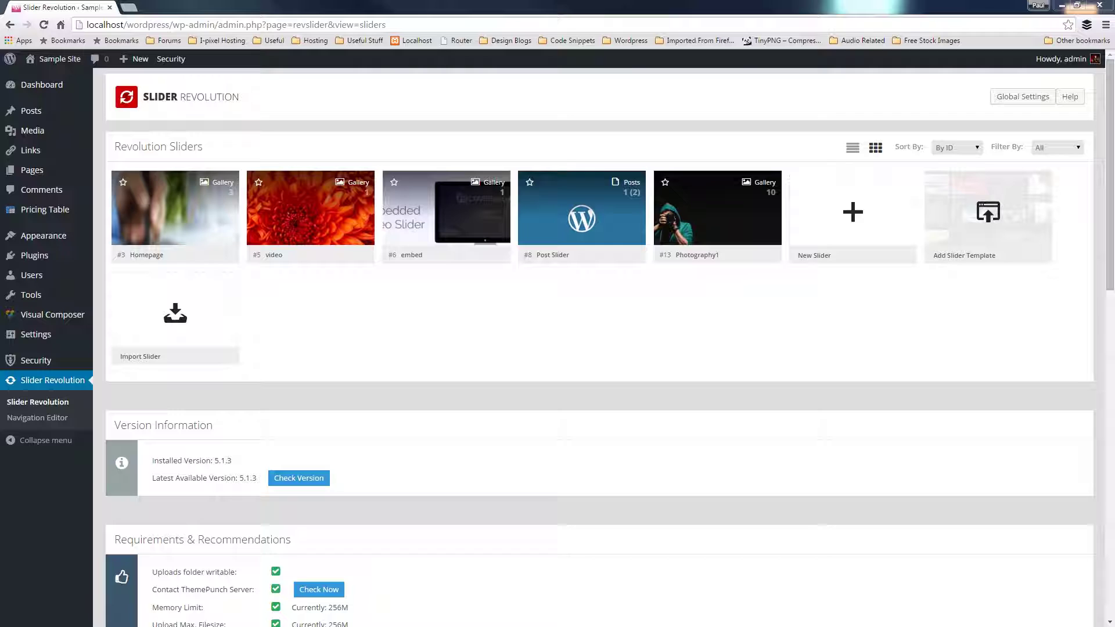
# Open the Photography1 slider in the editor and select its #3 Project 1 slide
pyautogui.moveTo(695, 216)
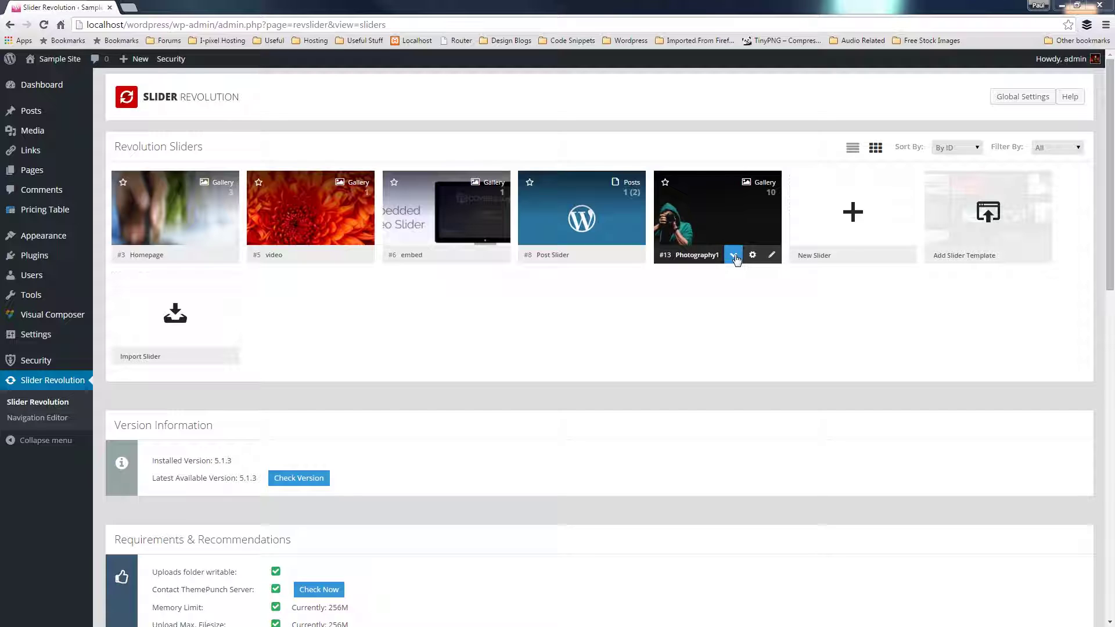
pyautogui.click(738, 234)
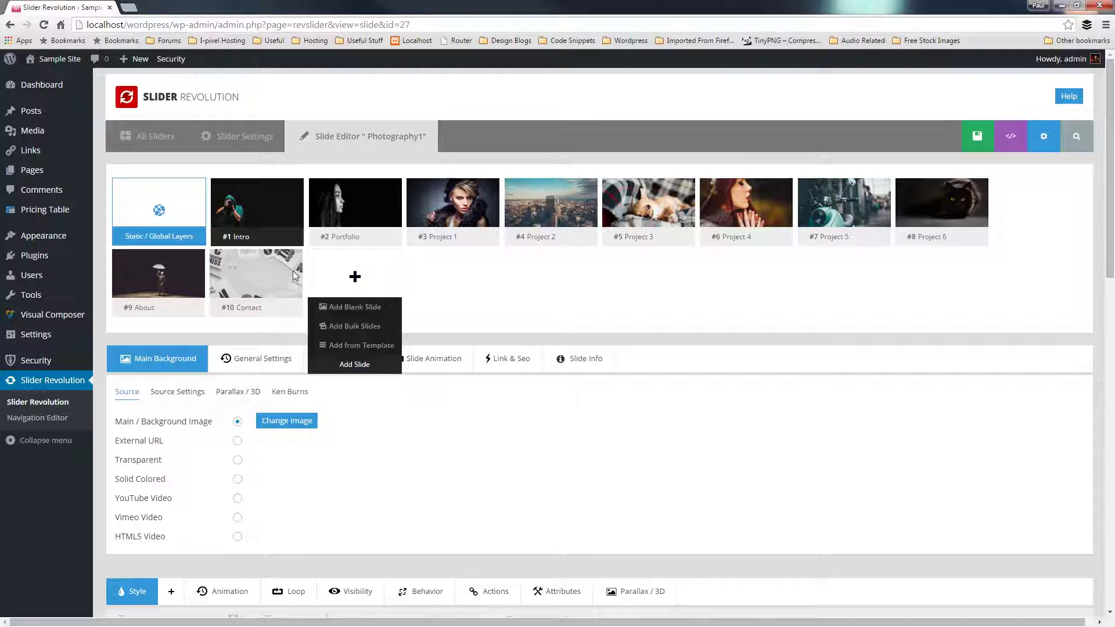
pyautogui.moveTo(235, 262)
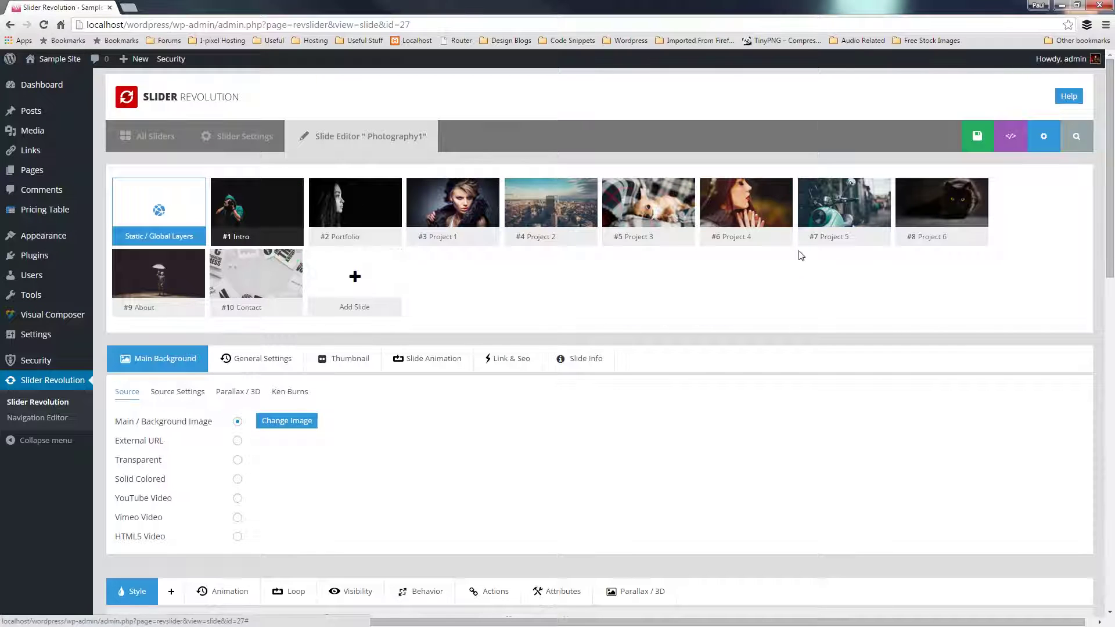
pyautogui.moveTo(382, 225)
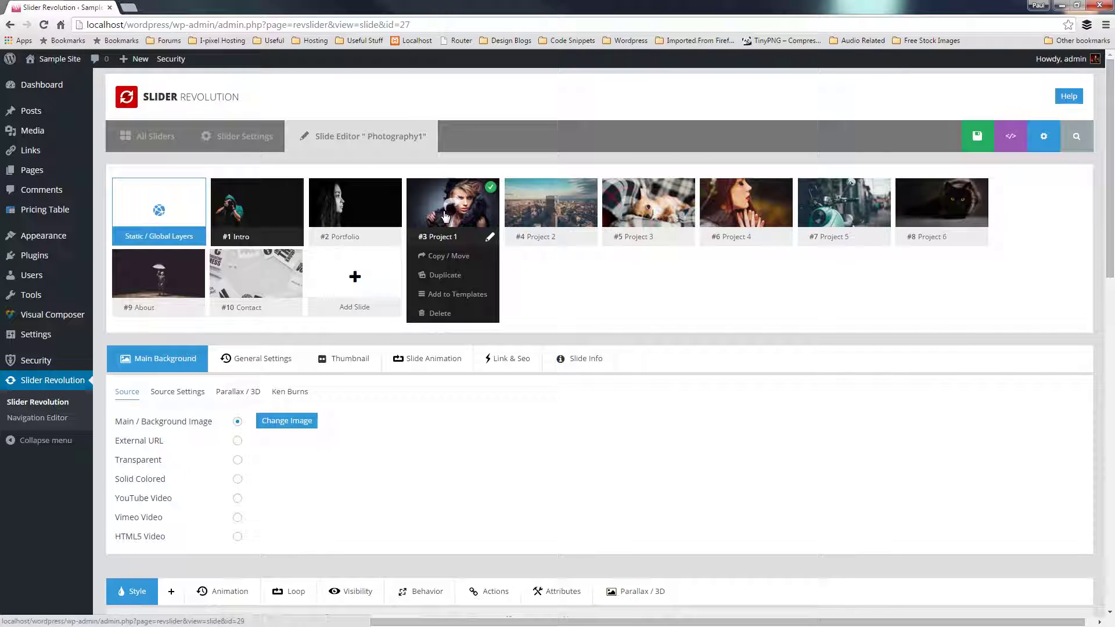
pyautogui.click(431, 216)
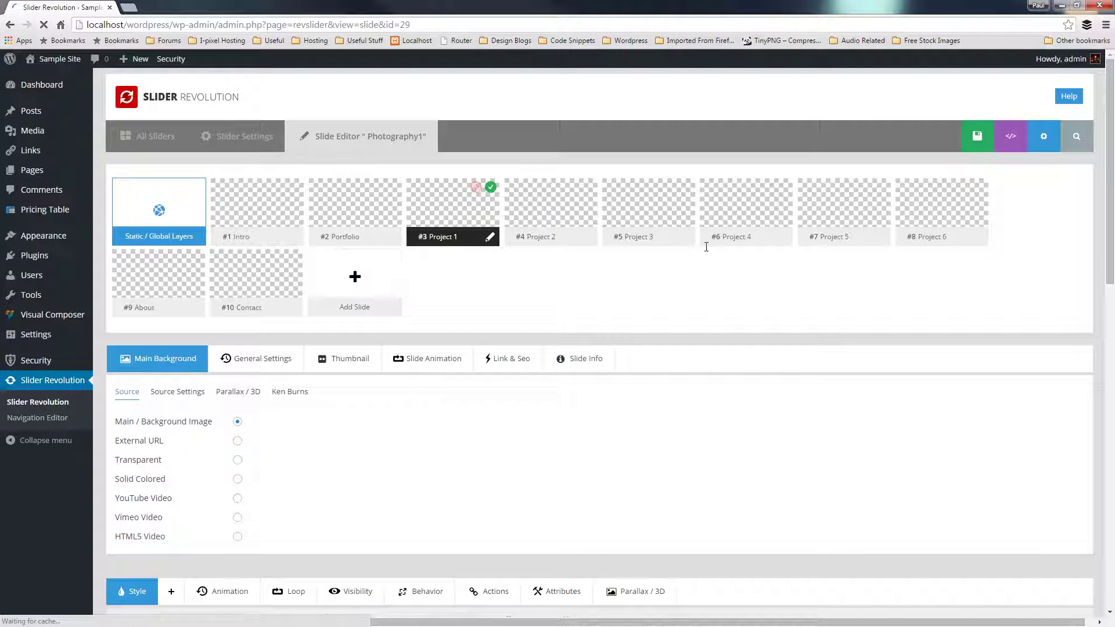
# Select the FEMME FATALE title and PHOTOGRAPHY subtitle layers and check the layer timeline
pyautogui.scroll(-10, 939, 321)
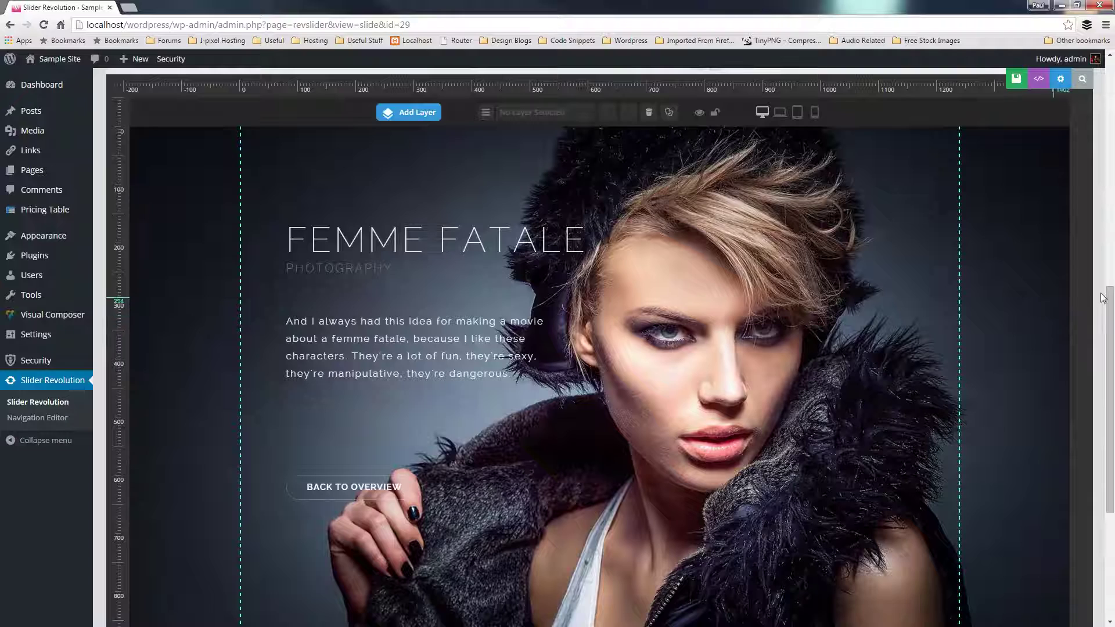
pyautogui.moveTo(1109, 297)
pyautogui.mouseDown()
pyautogui.moveTo(1111, 337)
pyautogui.moveTo(1112, 306)
pyautogui.mouseUp()
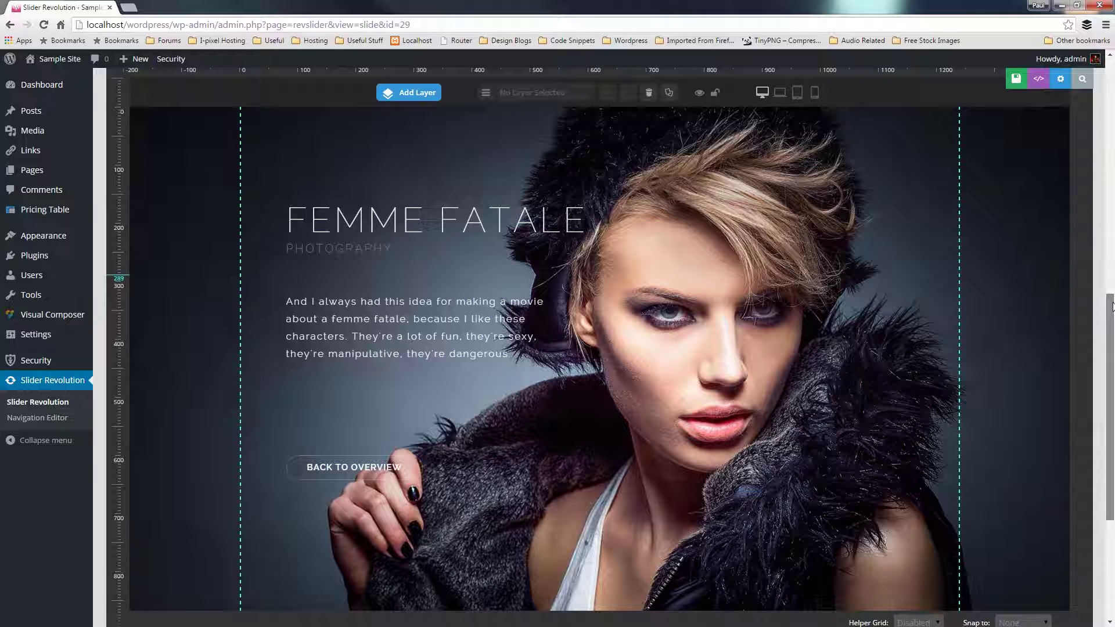
pyautogui.click(407, 323)
pyautogui.click(414, 224)
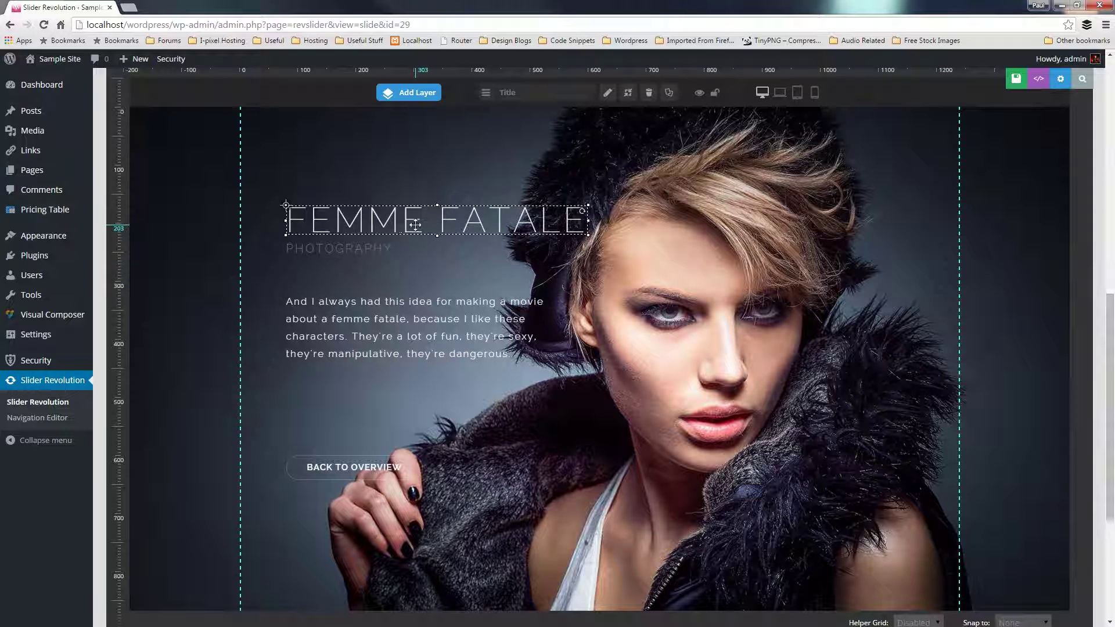
pyautogui.click(340, 249)
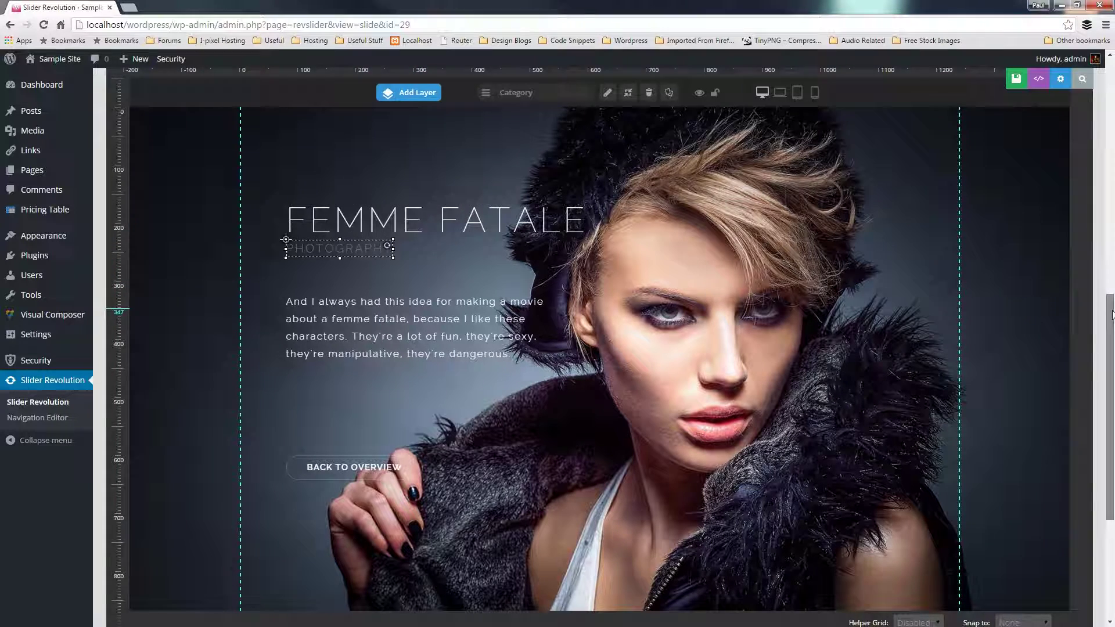
pyautogui.moveTo(1111, 315); pyautogui.dragTo(1112, 404)
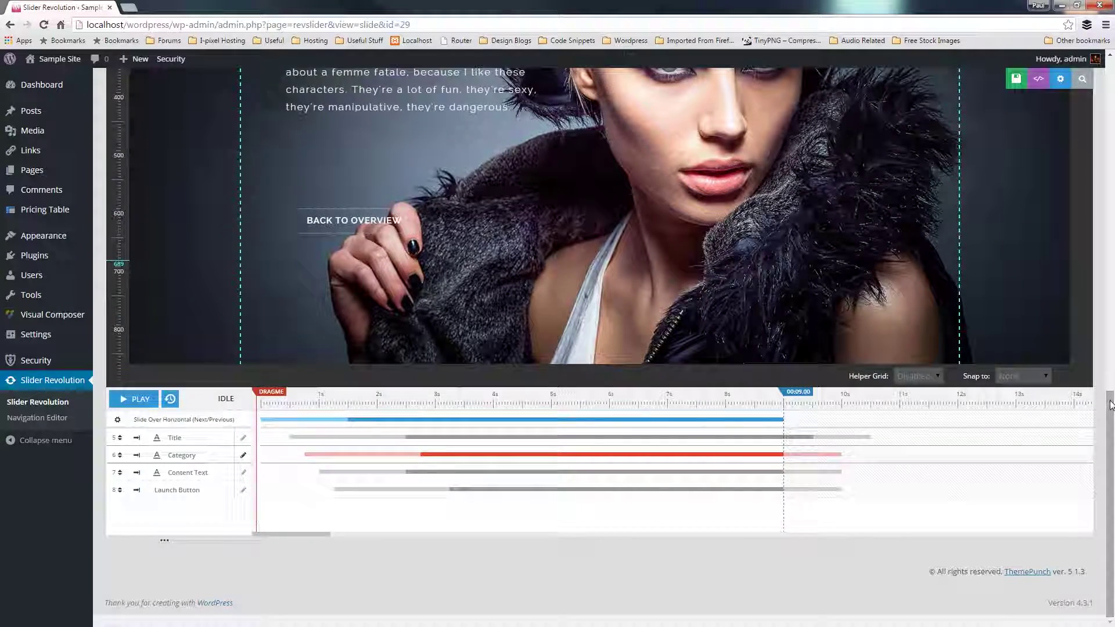
pyautogui.moveTo(1111, 405); pyautogui.dragTo(1110, 308)
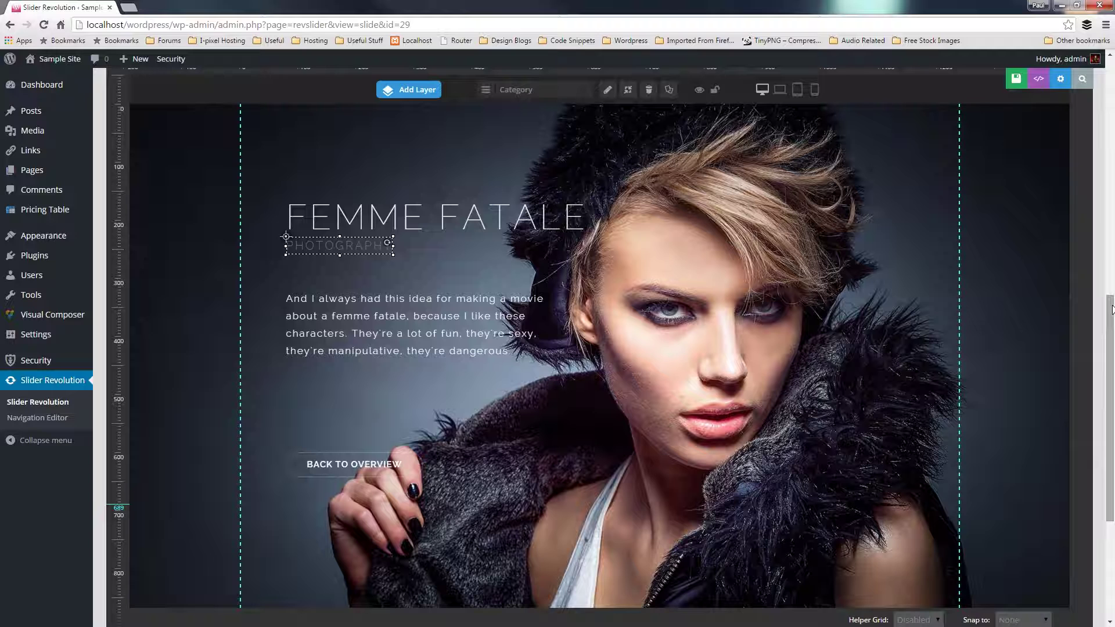
pyautogui.moveTo(1112, 309); pyautogui.dragTo(1112, 266)
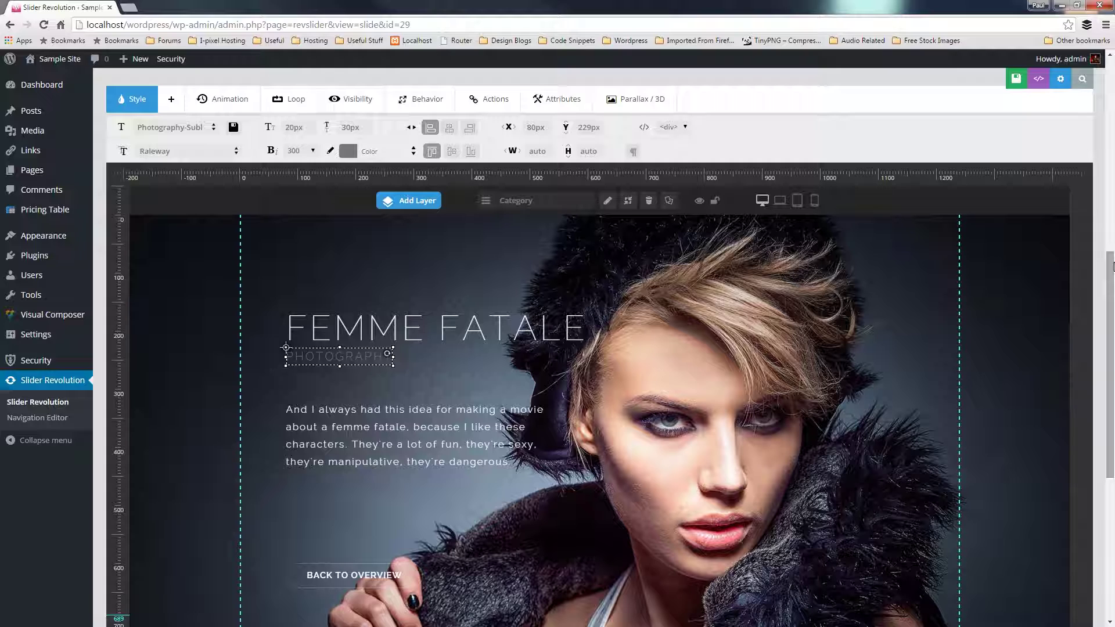
pyautogui.click(415, 331)
# Show the FEMME FATALE title's Advanced Style options and its Animation settings
pyautogui.scroll(-1, 1112, 303)
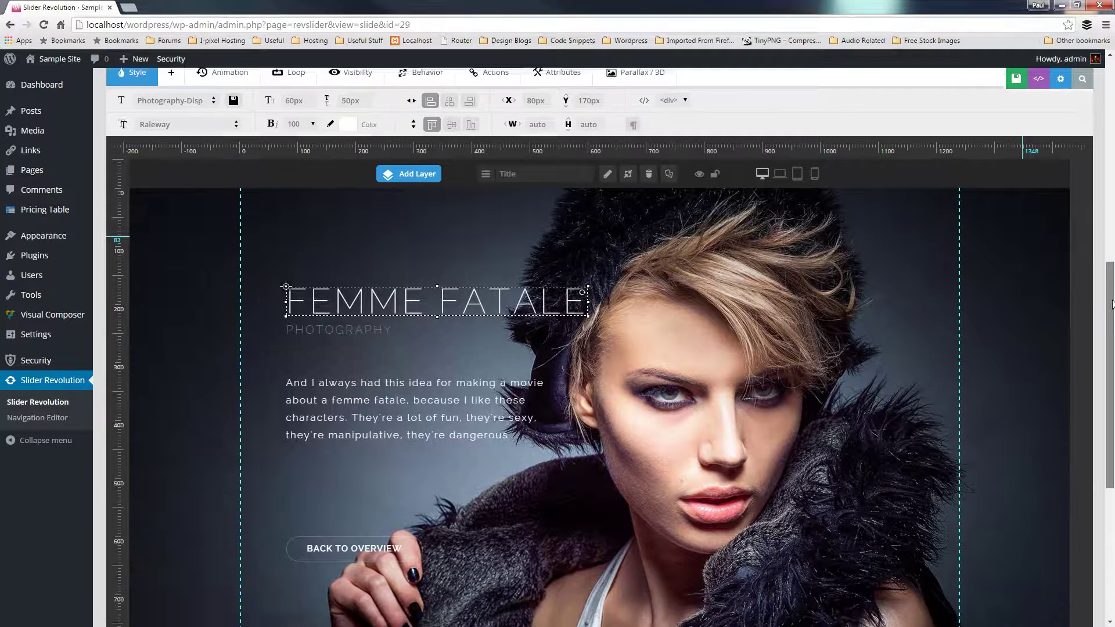
pyautogui.scroll(-5, 1112, 304)
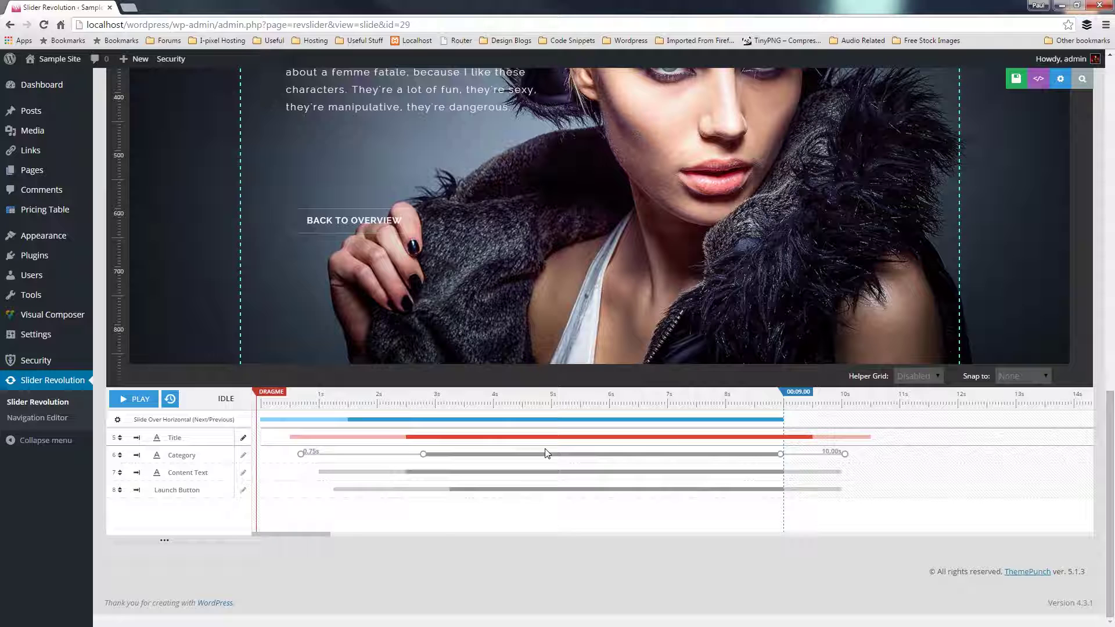
pyautogui.scroll(7, 1109, 225)
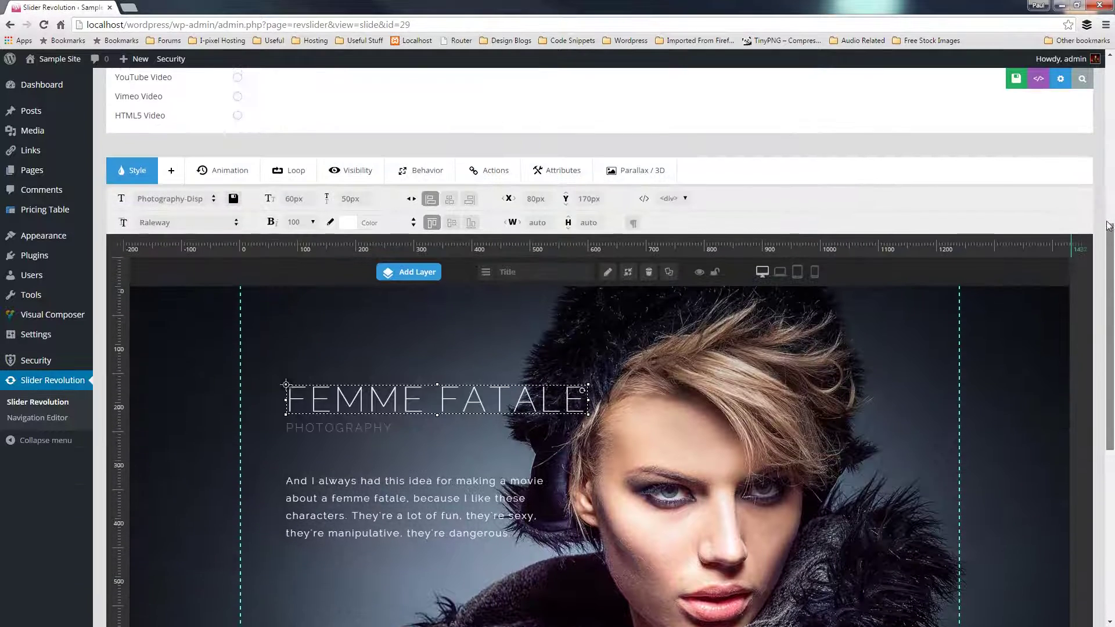
pyautogui.scroll(1, 1109, 226)
pyautogui.click(170, 251)
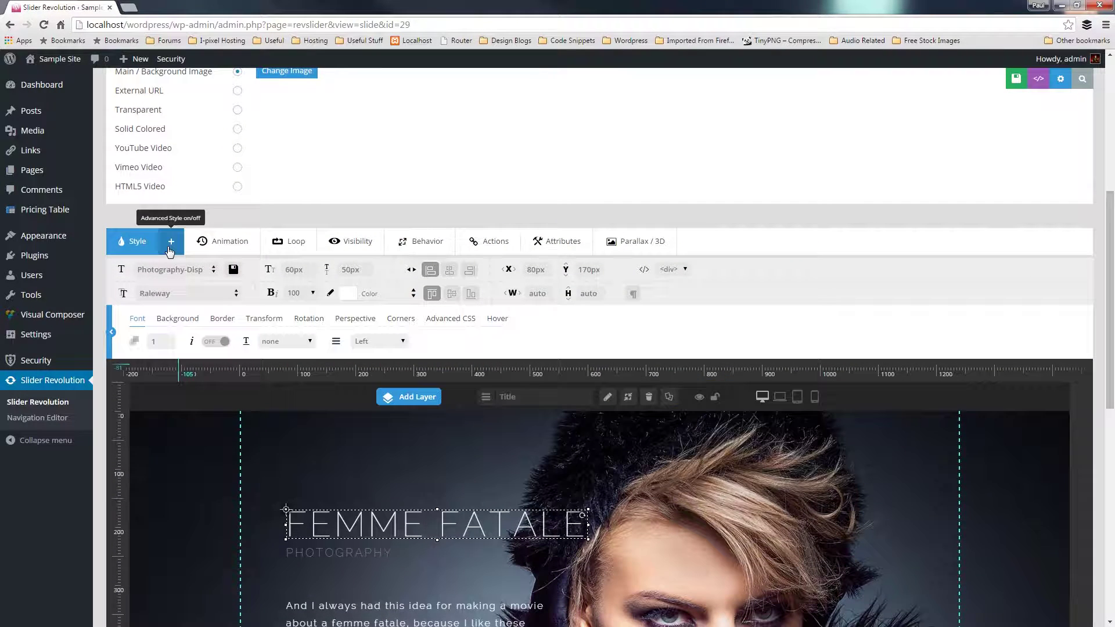
pyautogui.click(231, 249)
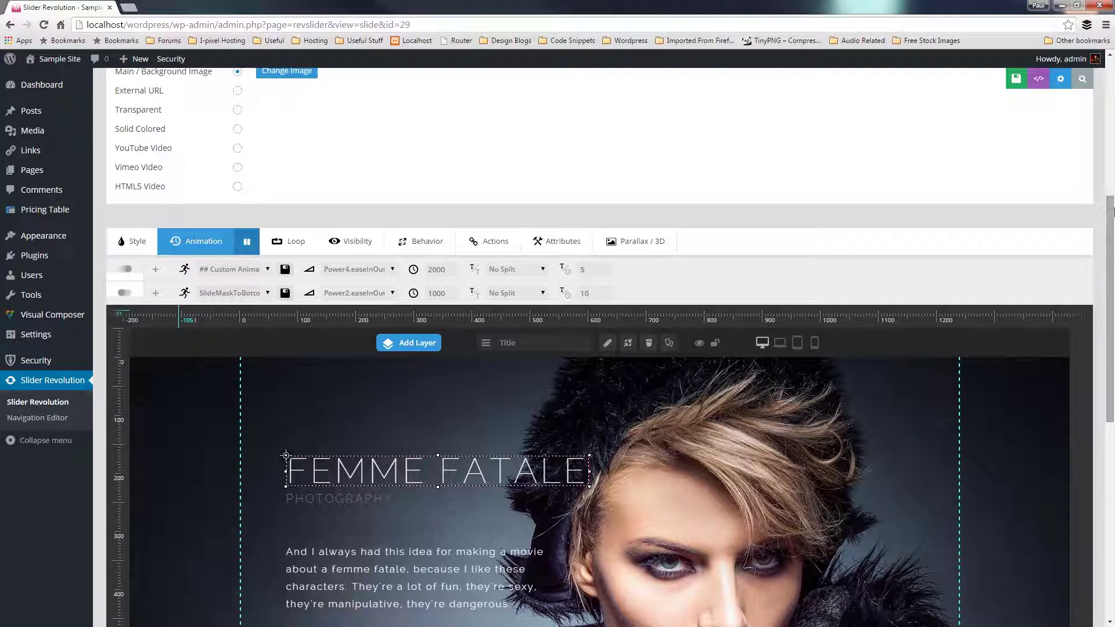
pyautogui.moveTo(1111, 221); pyautogui.dragTo(1109, 77)
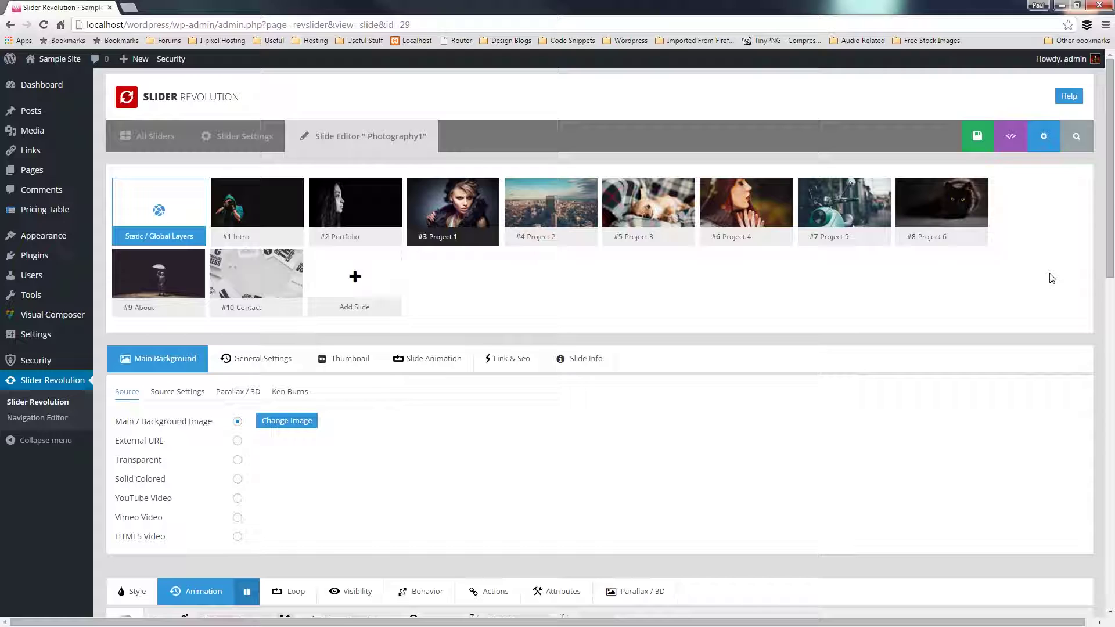
# Leave the Photography1 editor and return to the All Sliders overview
pyautogui.moveTo(1110, 238); pyautogui.dragTo(1110, 322)
pyautogui.scroll(-3, 1110, 322)
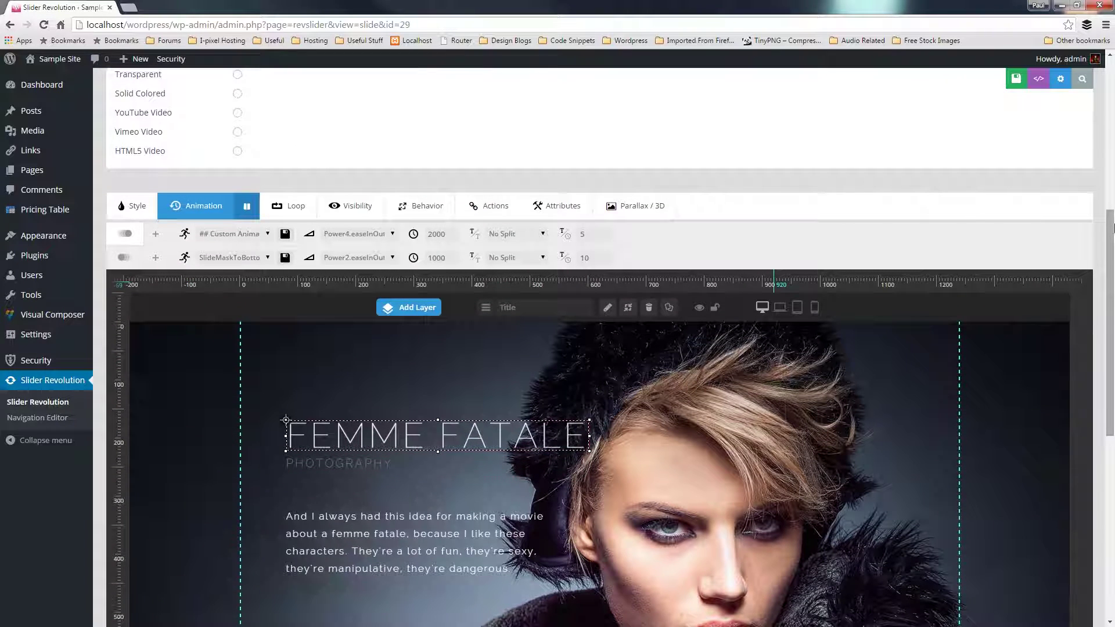
pyautogui.moveTo(1110, 234); pyautogui.dragTo(1102, 140)
pyautogui.scroll(4, 1102, 140)
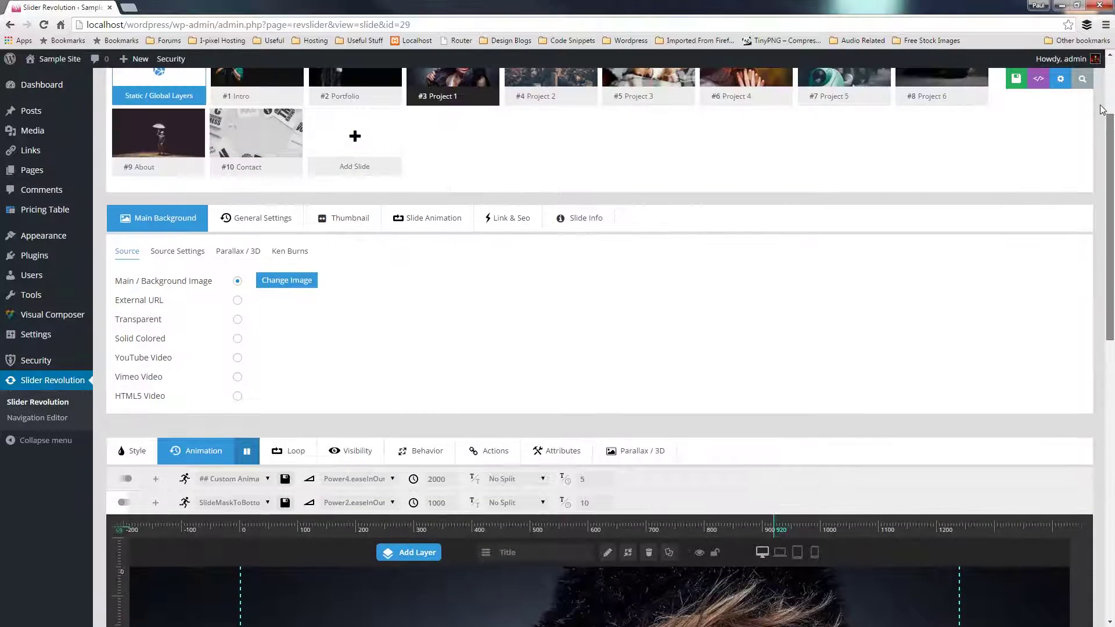
pyautogui.scroll(1, 751, 272)
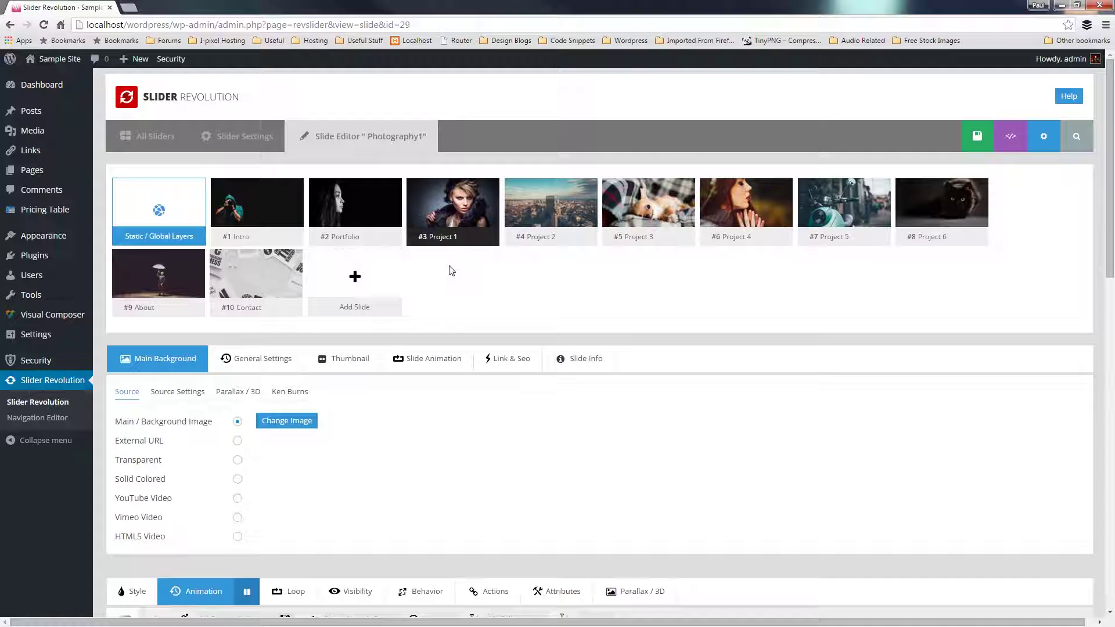
pyautogui.click(148, 137)
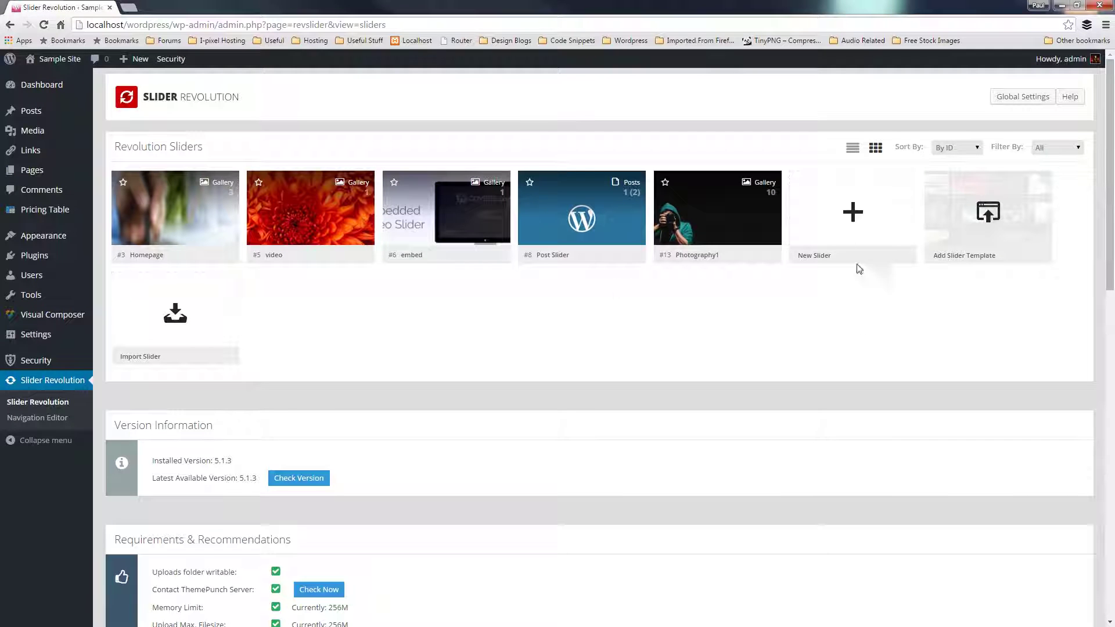
# Filter the template library by HERO and import Youtube Hero from the online server
pyautogui.click(988, 214)
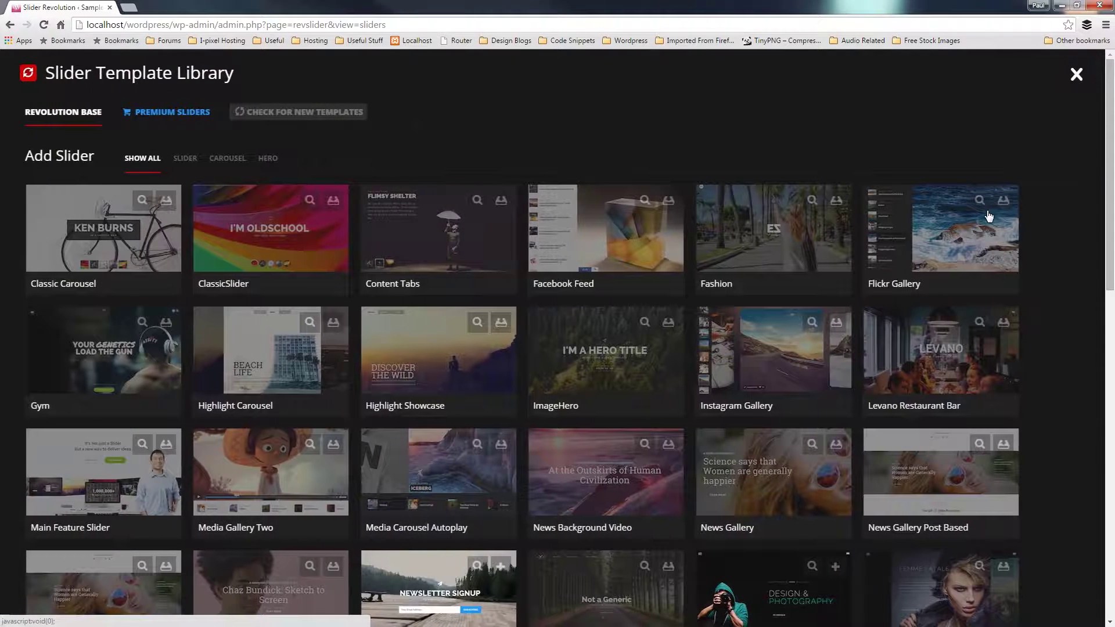
pyautogui.click(266, 162)
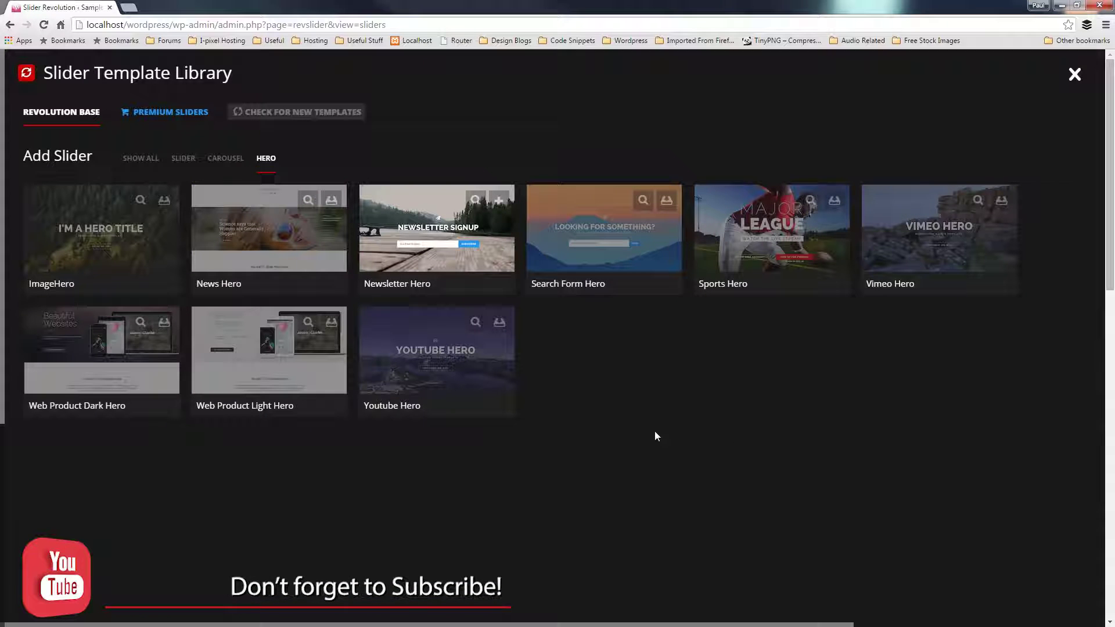
pyautogui.click(443, 357)
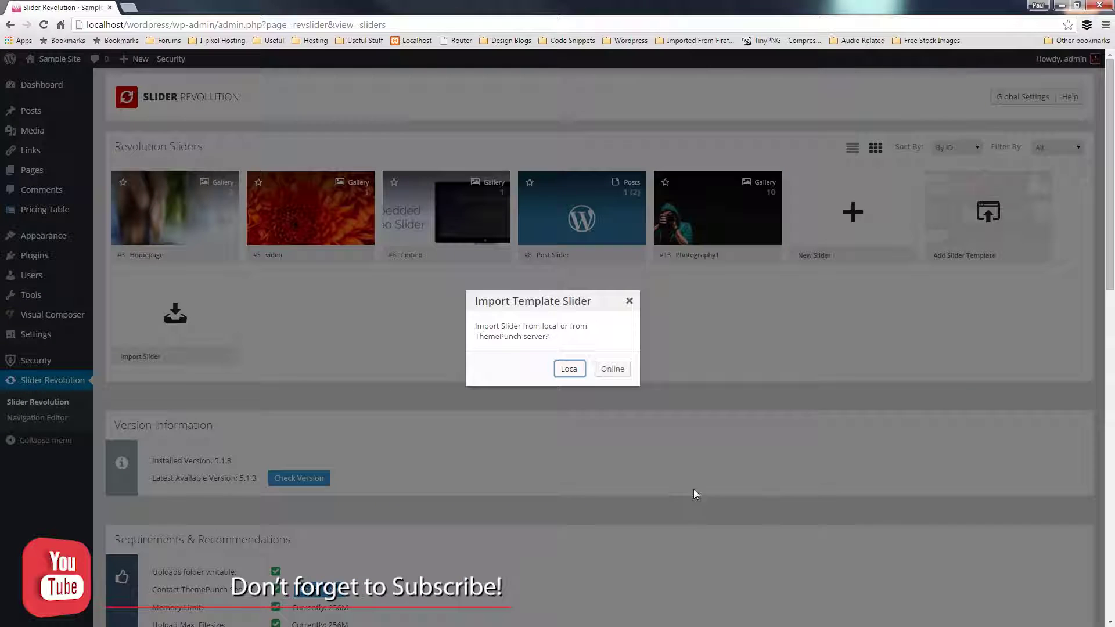
pyautogui.click(613, 369)
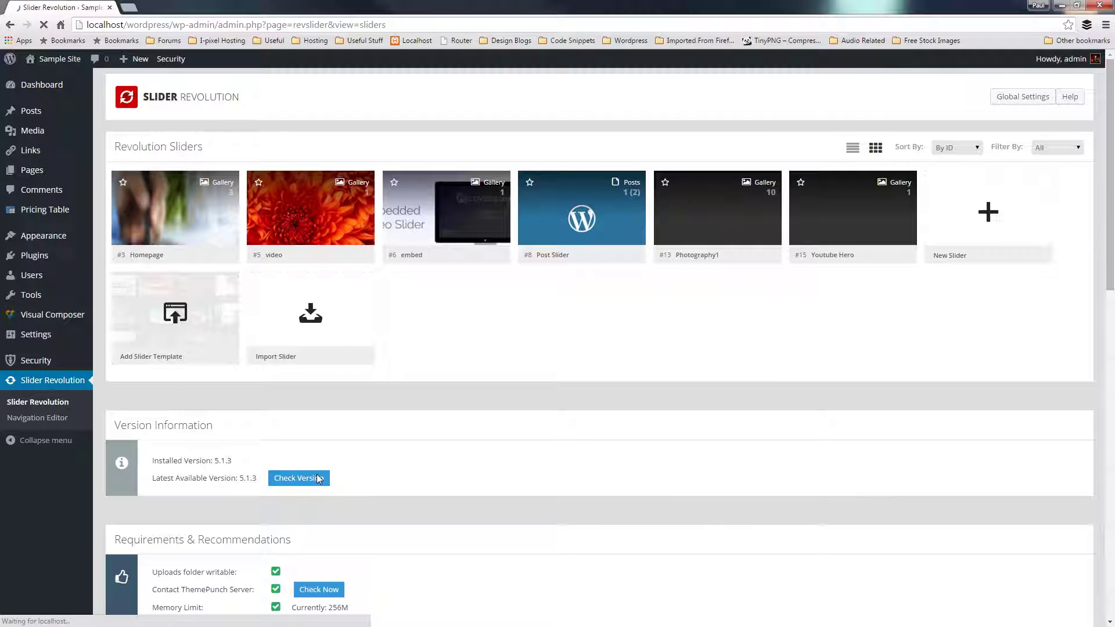
pyautogui.moveTo(868, 229)
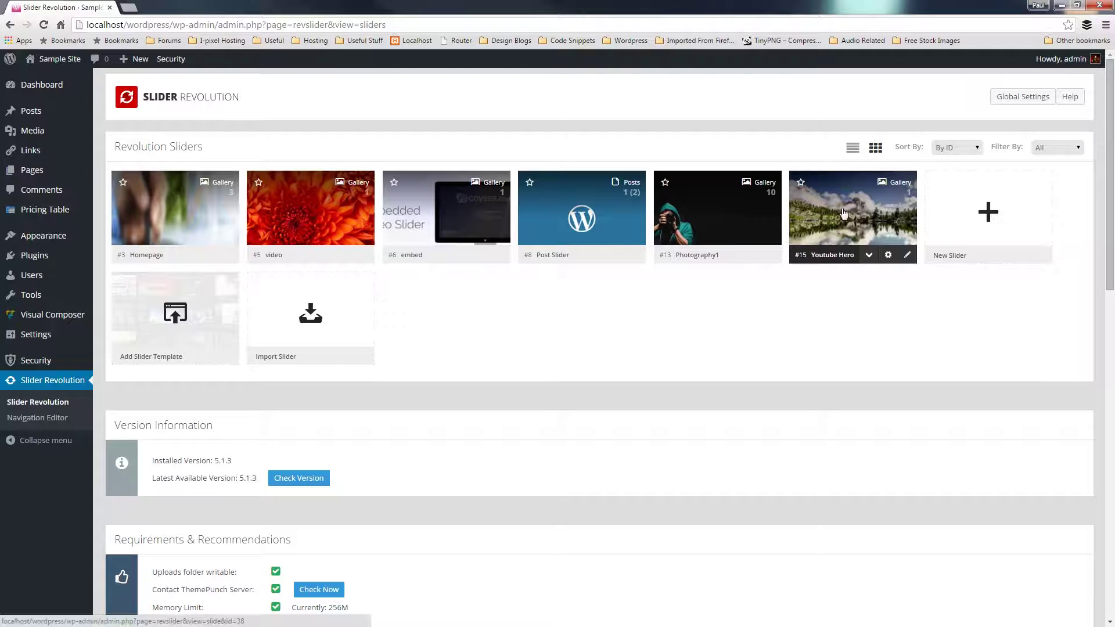